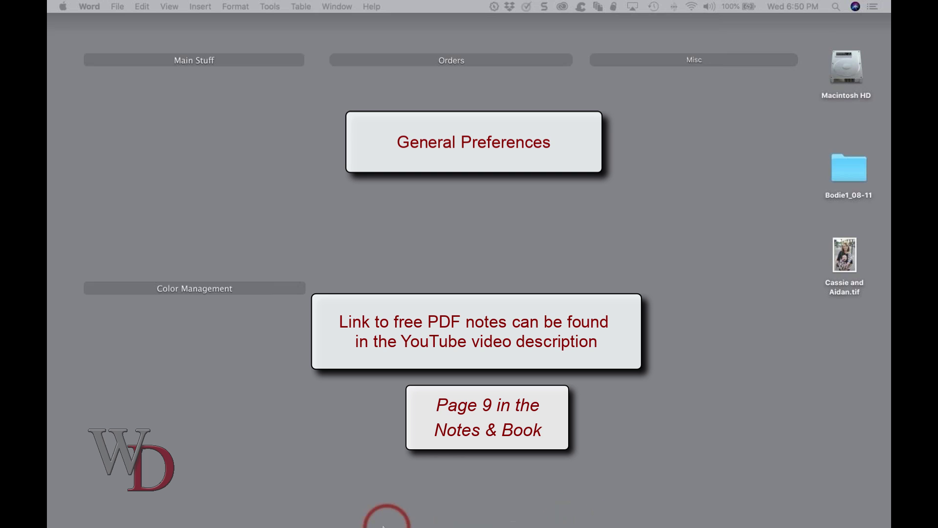
Step: Bring Photoshop 2020 to the front from the Dock so 4800test_RGB.tif is showing
mouse_move(383, 525)
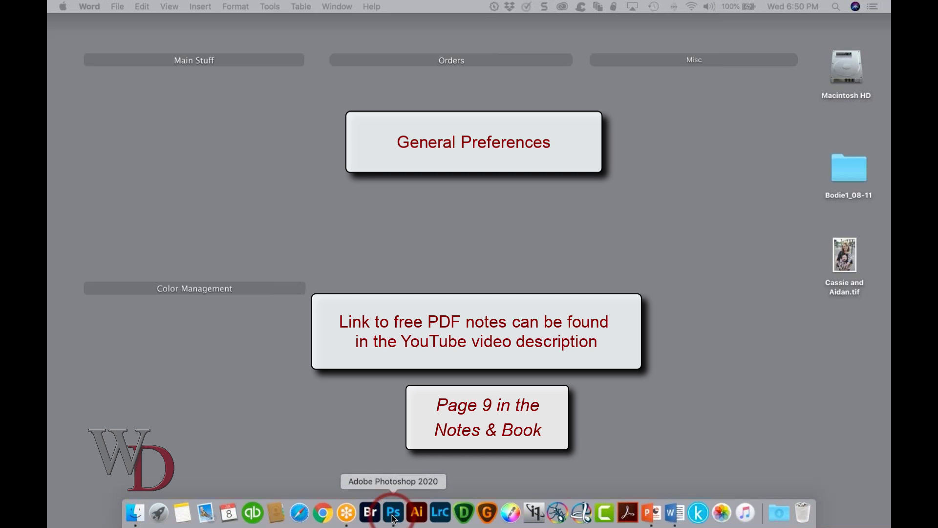
left_click(394, 514)
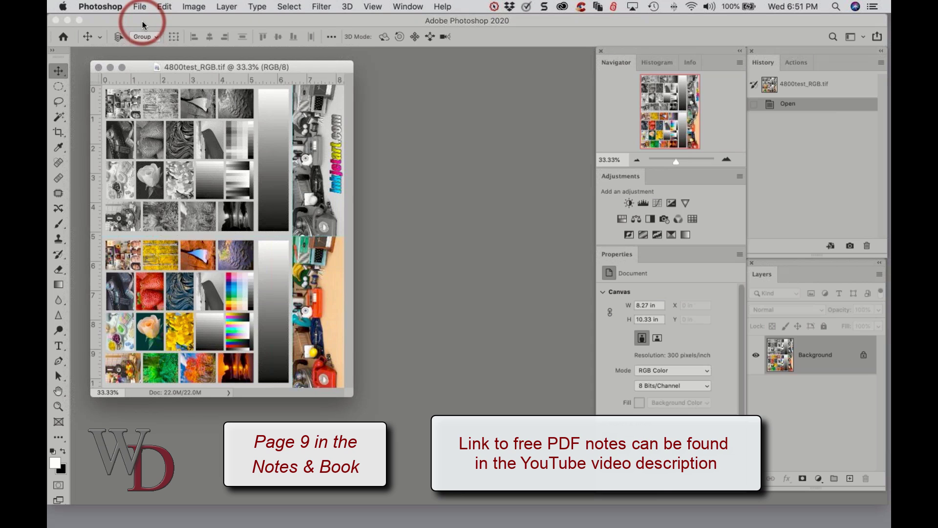
Step: Uncheck Zoom Resizes Windows in the Tools preferences and confirm with OK
left_click(102, 8)
mouse_move(116, 42)
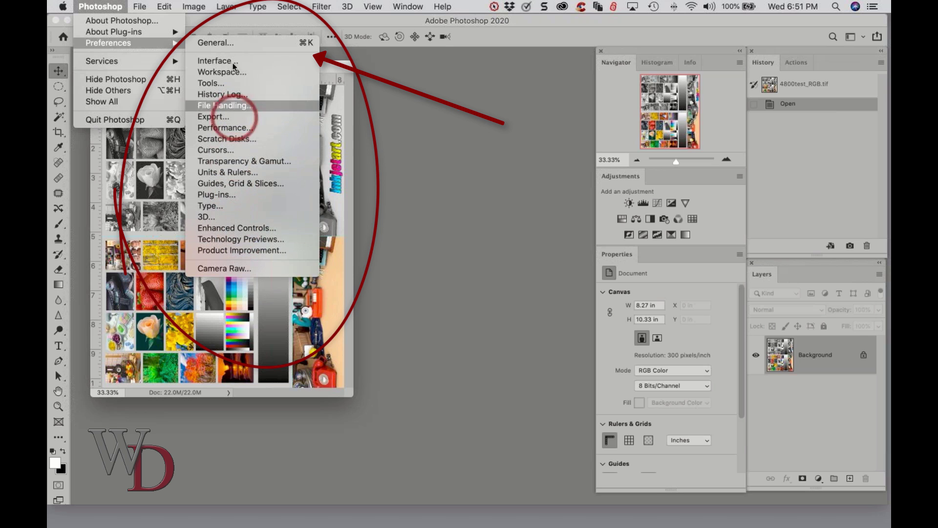
left_click(222, 42)
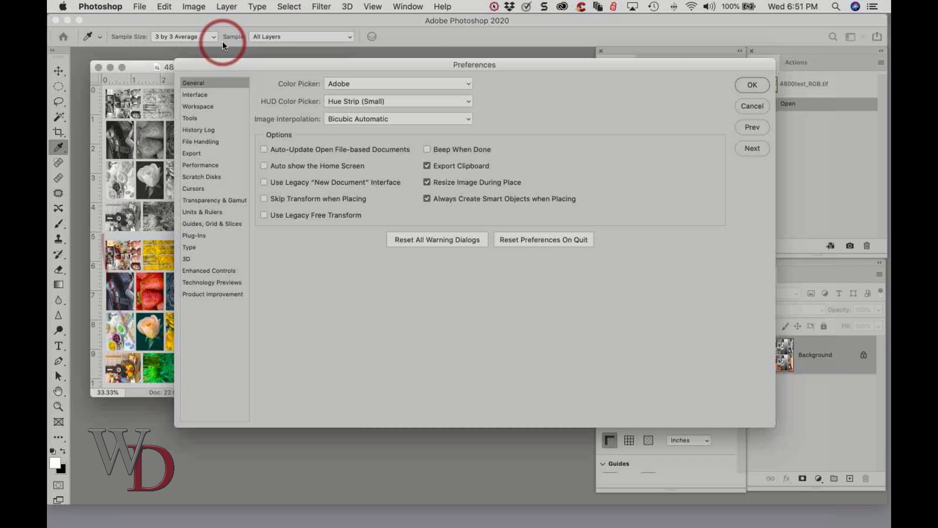
left_click_drag(428, 65, 439, 62)
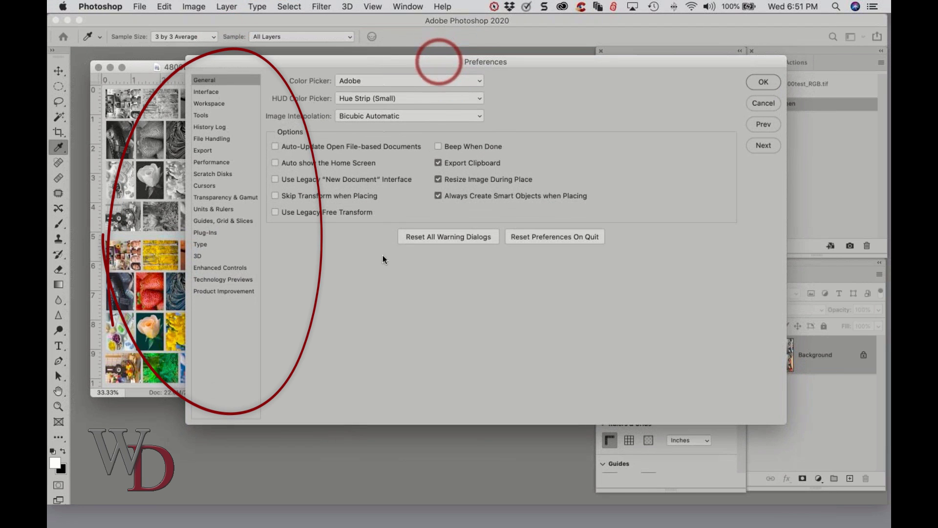
left_click(346, 344)
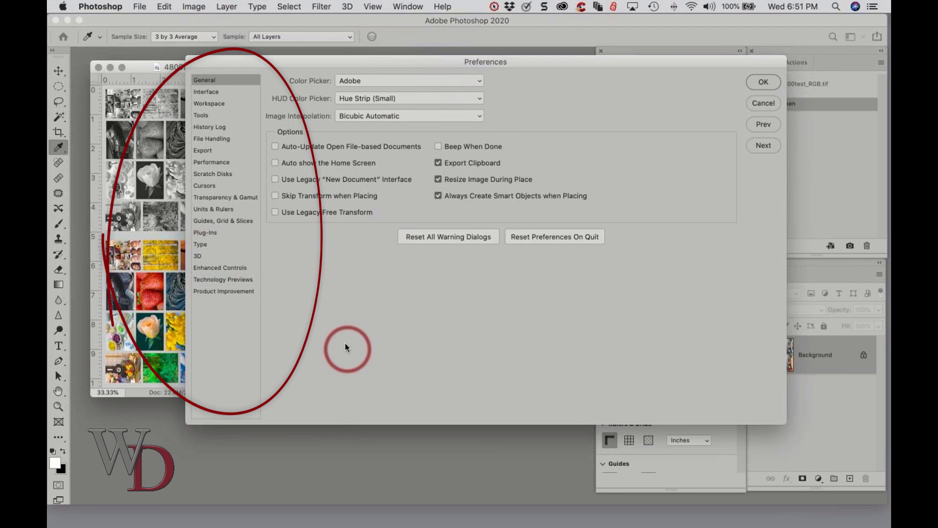
left_click(204, 117)
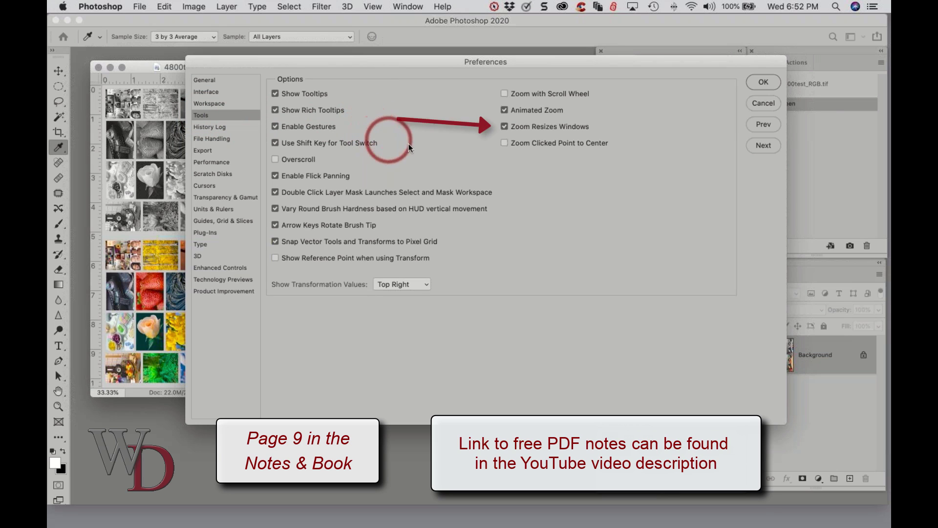
left_click(504, 127)
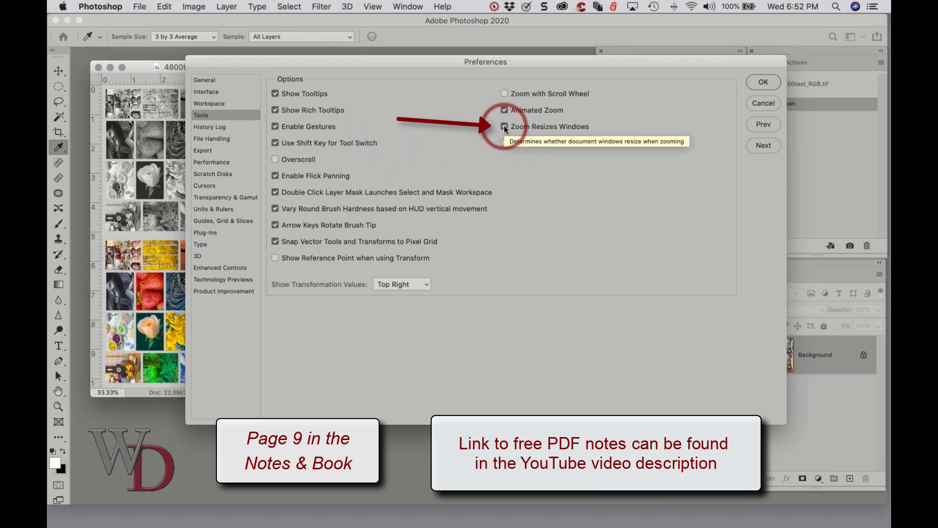
left_click(763, 82)
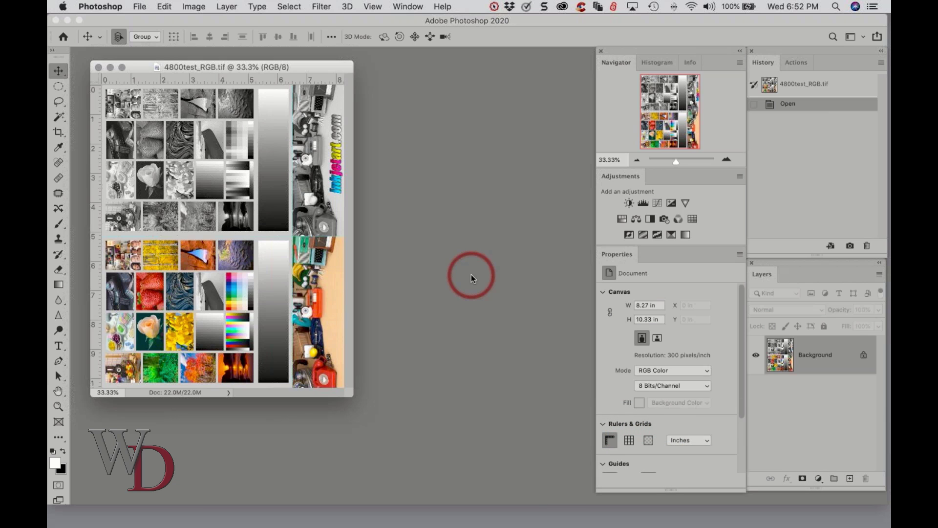
Step: Zoom the image in to 66.7%, then back out to 16.7%
key("super+plus")
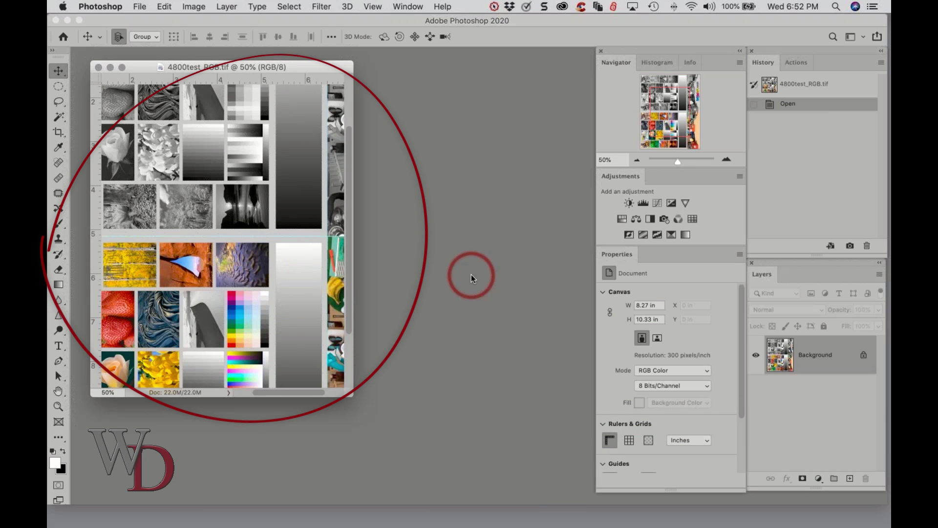
key("super+plus")
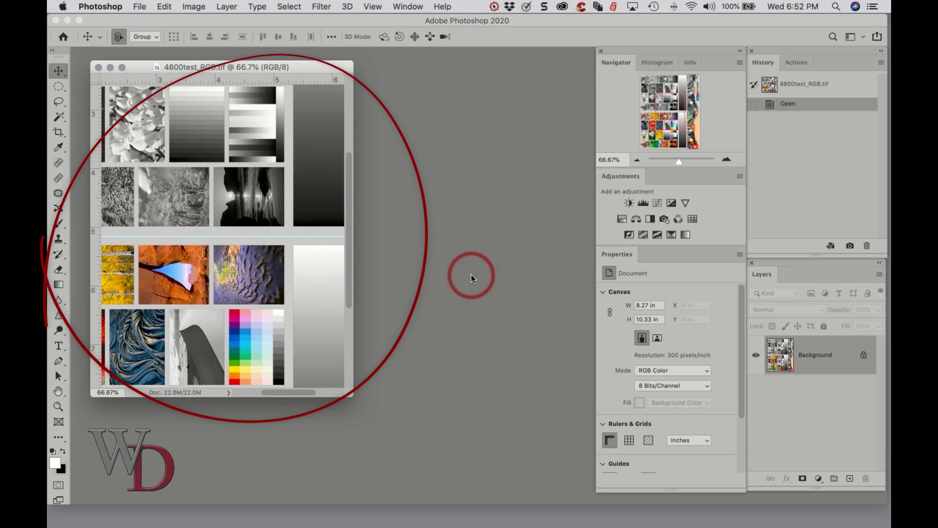
key("super+minus")
key("super+minus")
key("super+minus")
key("super+minus")
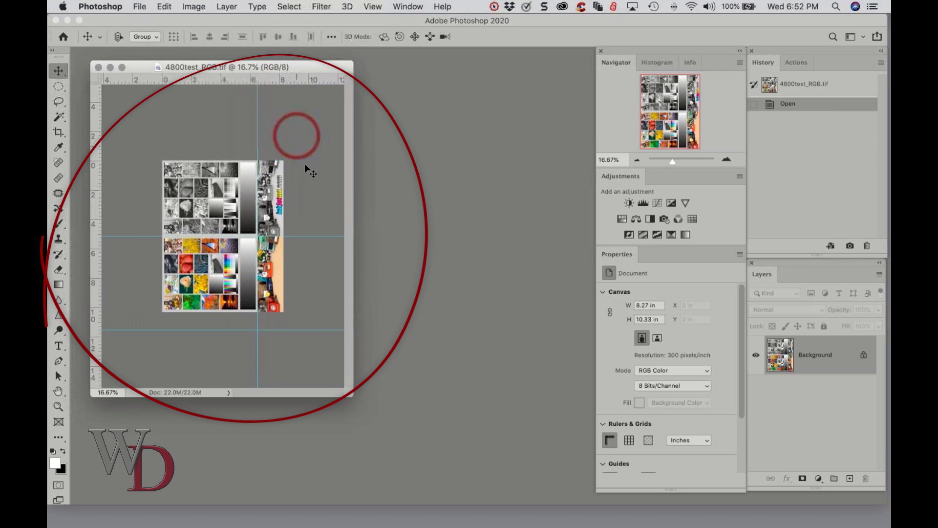
Step: Re-enable Zoom Resizes Windows in the Tools preferences and confirm with OK
left_click(142, 7)
mouse_move(156, 66)
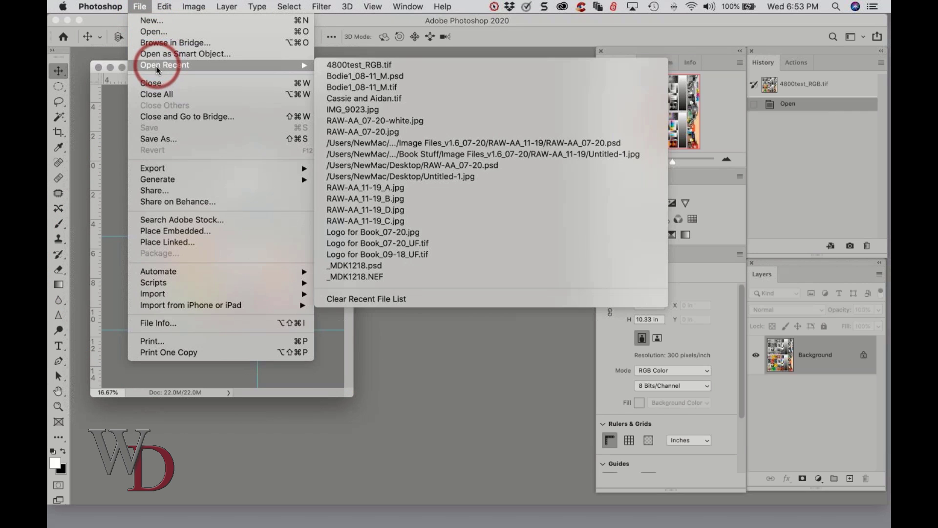
mouse_move(98, 6)
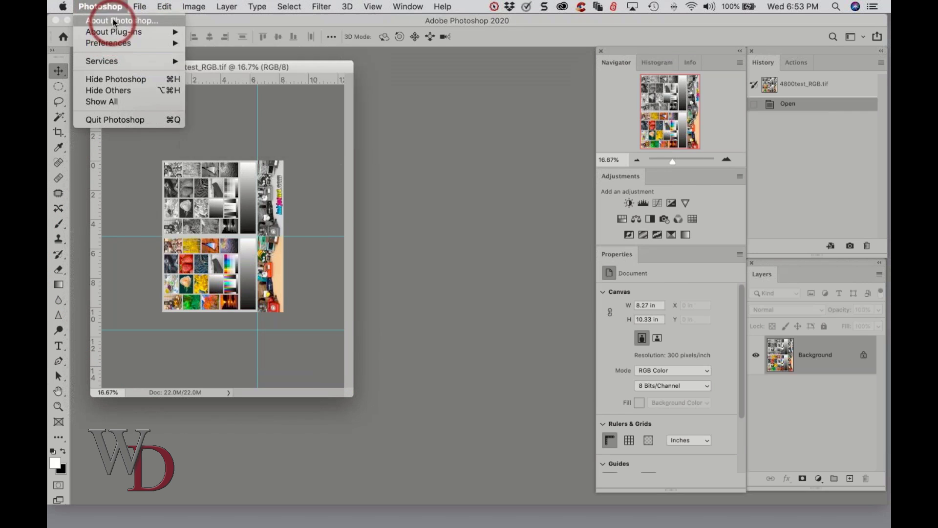
mouse_move(113, 40)
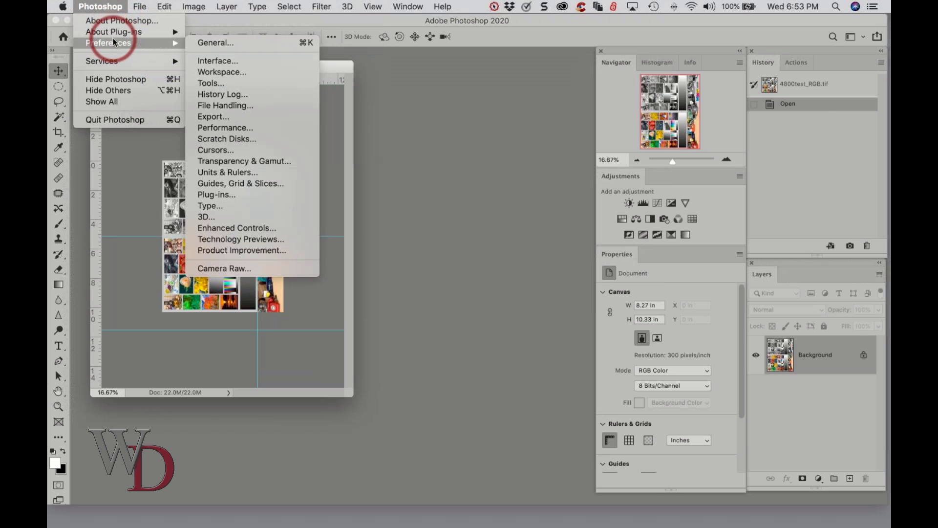
left_click(205, 84)
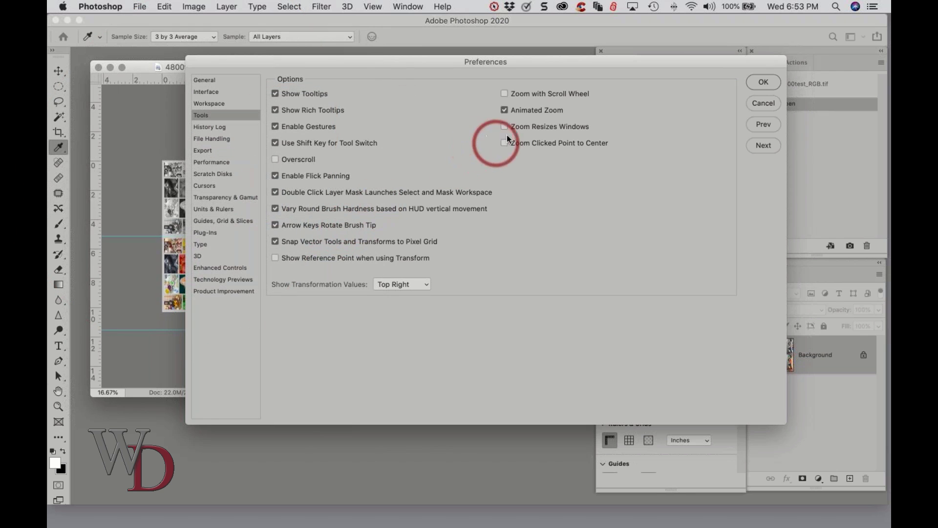
left_click(505, 126)
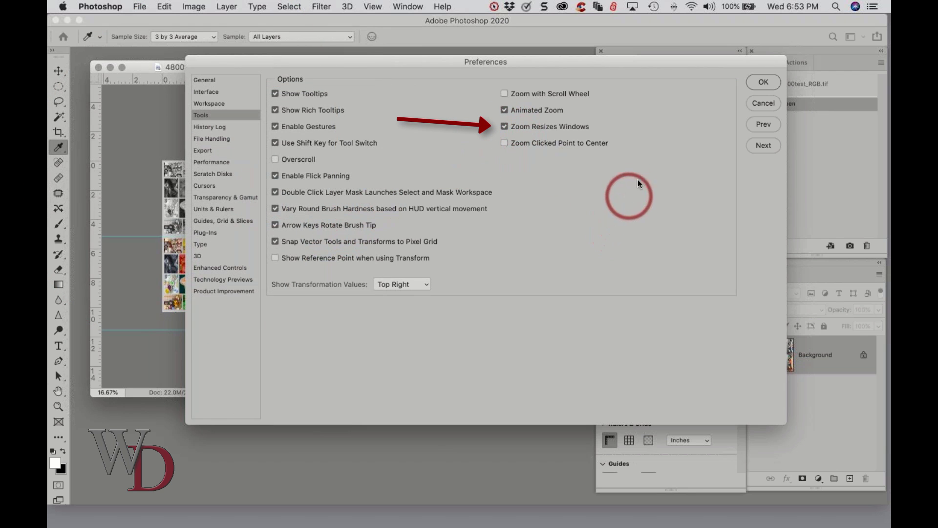
left_click(763, 82)
key("v")
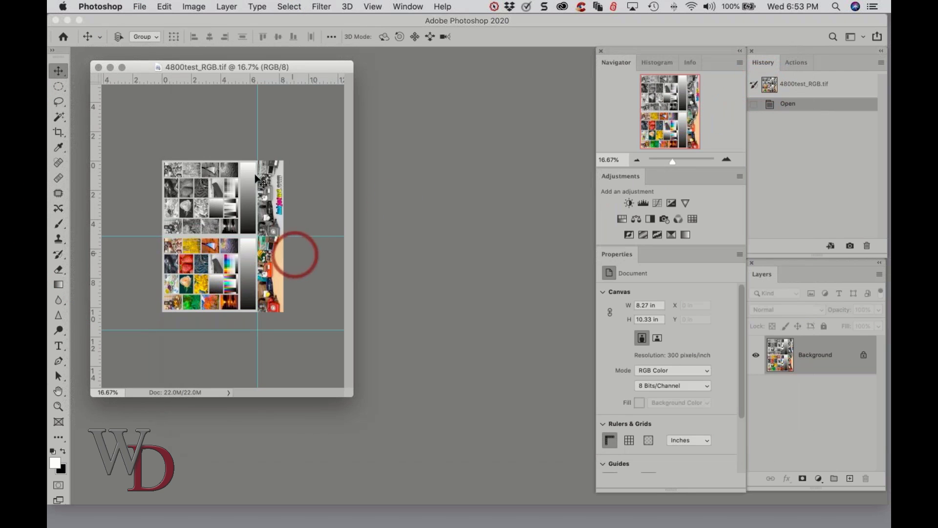
Step: Zoom between 50% and 16.67% to watch the document window resize
key("super+minus")
key("super+plus")
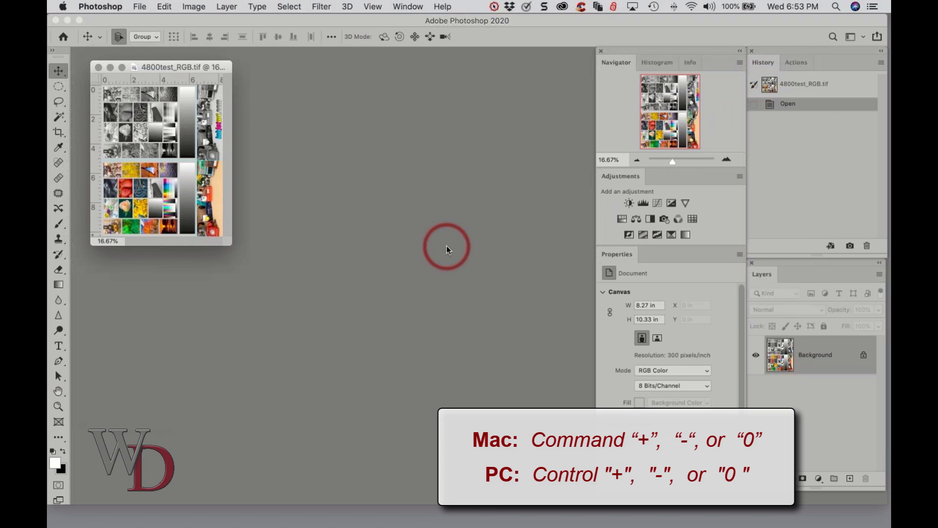
key("super+plus")
key("super+plus")
key("super+plus")
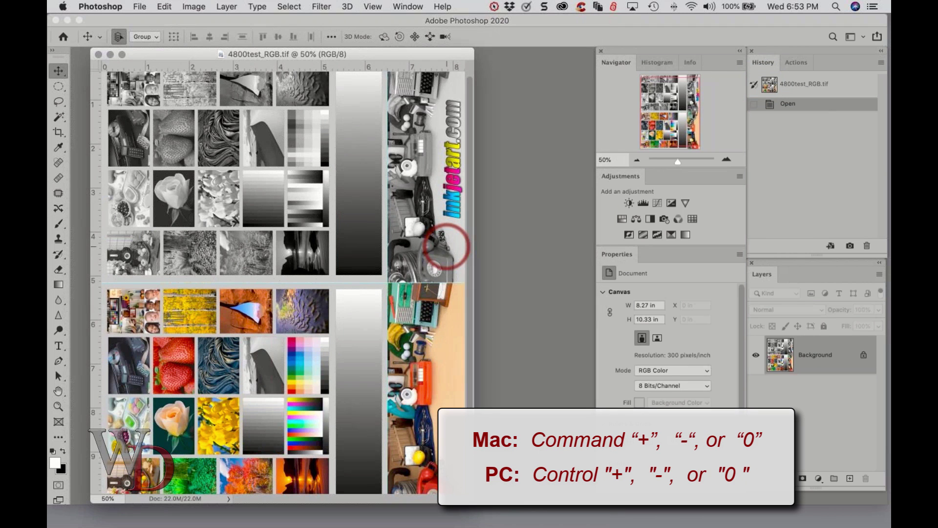
key("super+minus")
key("super+minus")
key("super+minus")
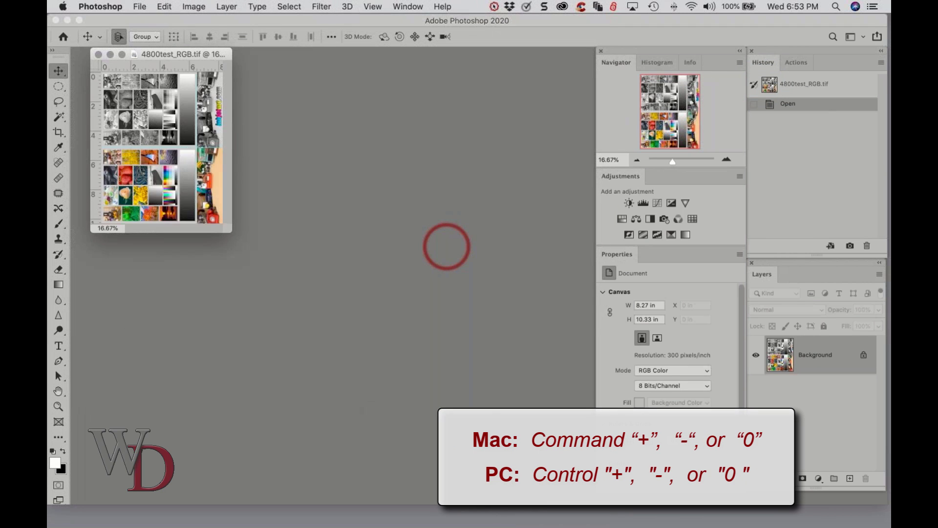
key("super+plus")
key("super+plus")
key("super+plus")
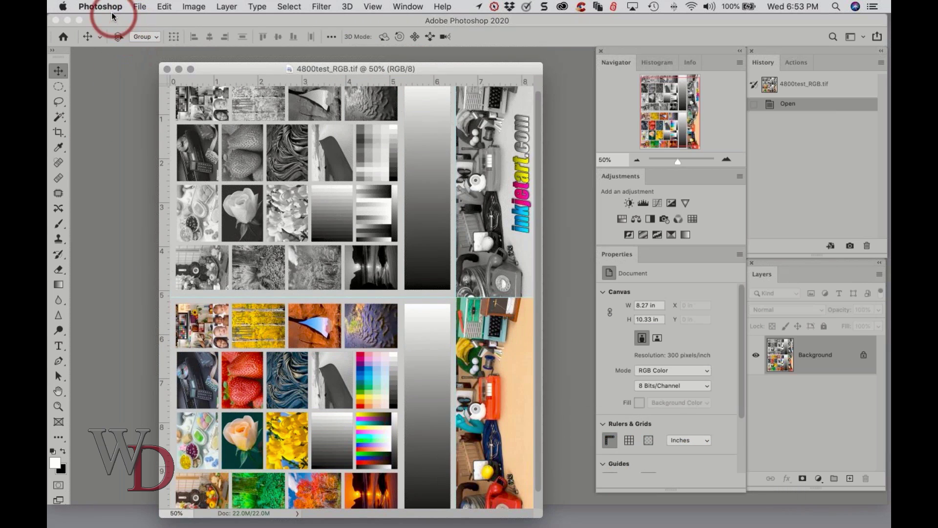
Step: Reopen the Tools preferences to review Show Tooltips and Zoom Resizes Windows
left_click(100, 6)
mouse_move(125, 43)
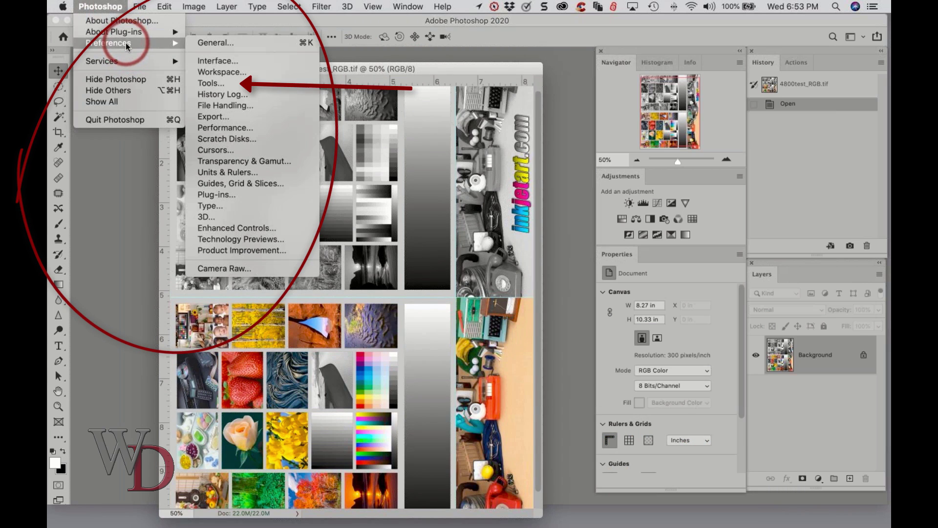
left_click(222, 83)
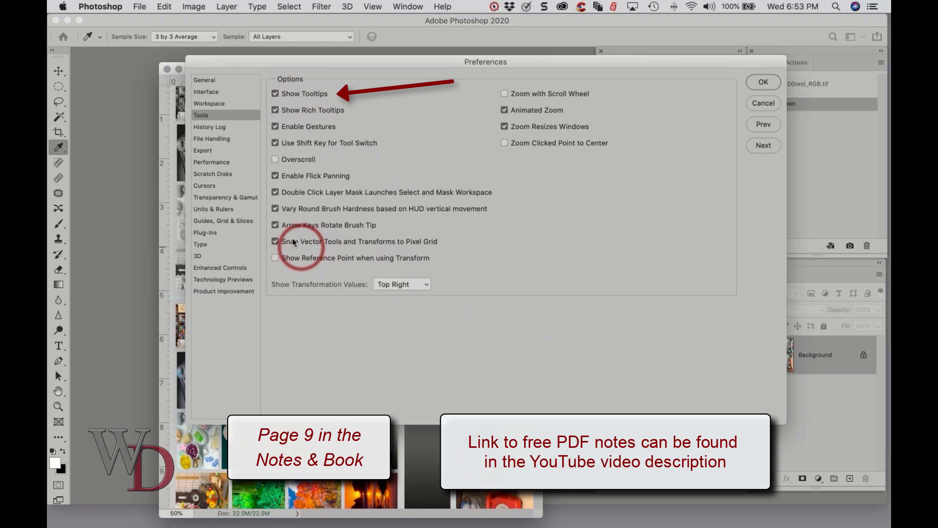
mouse_move(289, 243)
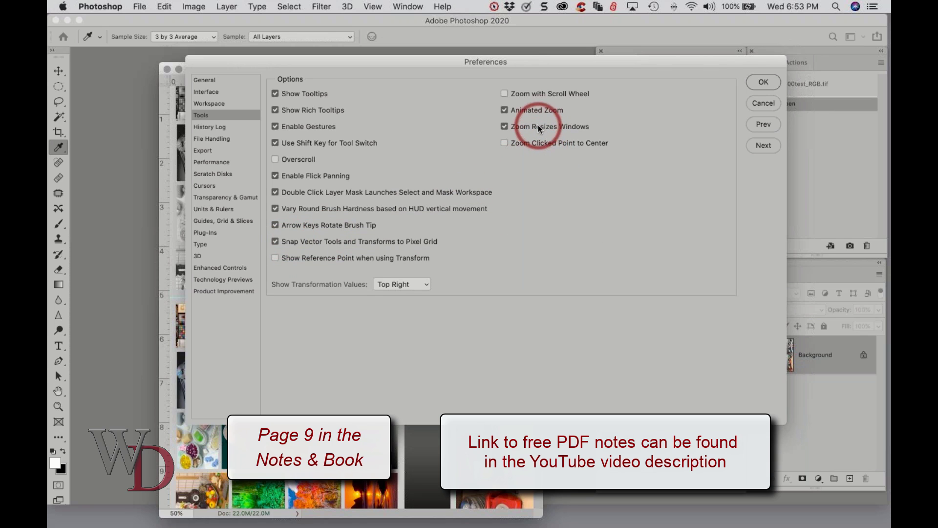
mouse_move(539, 128)
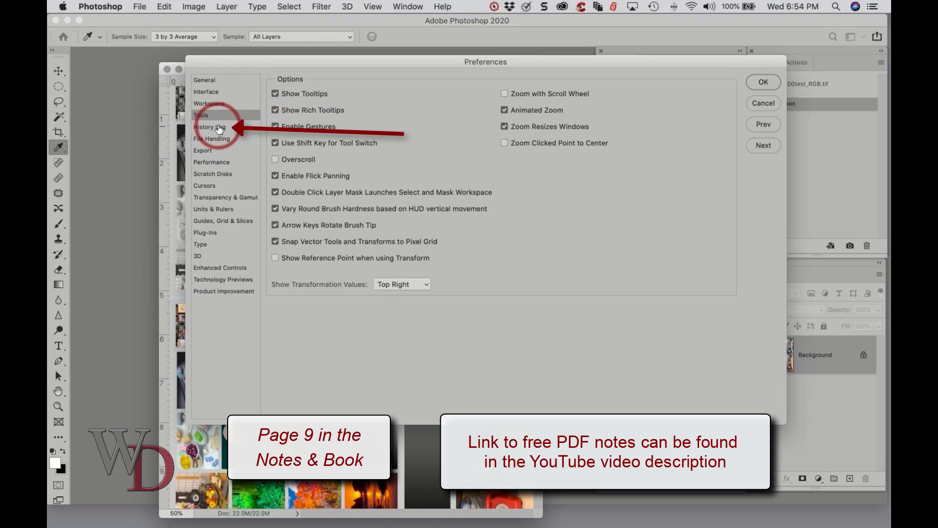
Step: Show the History Log page, with logging on at Detailed edit items
left_click(220, 128)
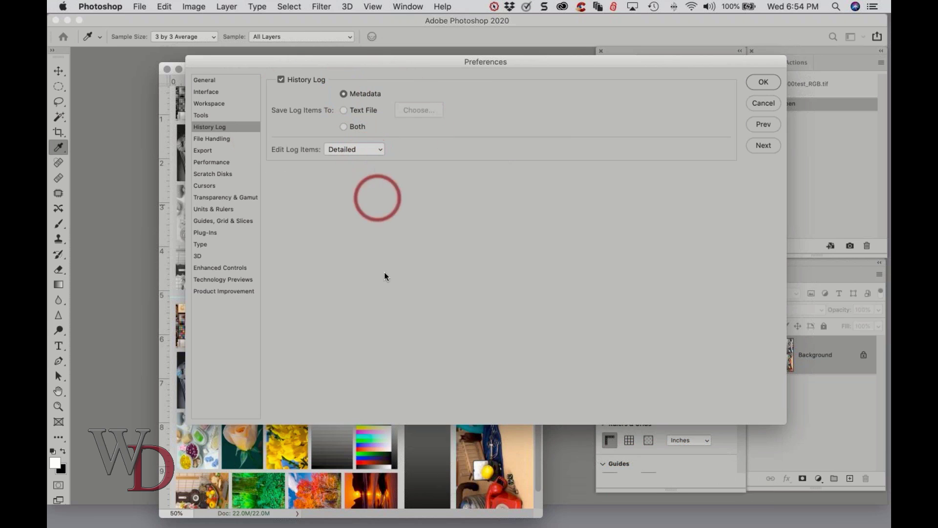
Step: Close preferences and add a Levels 1 adjustment layer with midtones at 0.75
left_click(764, 82)
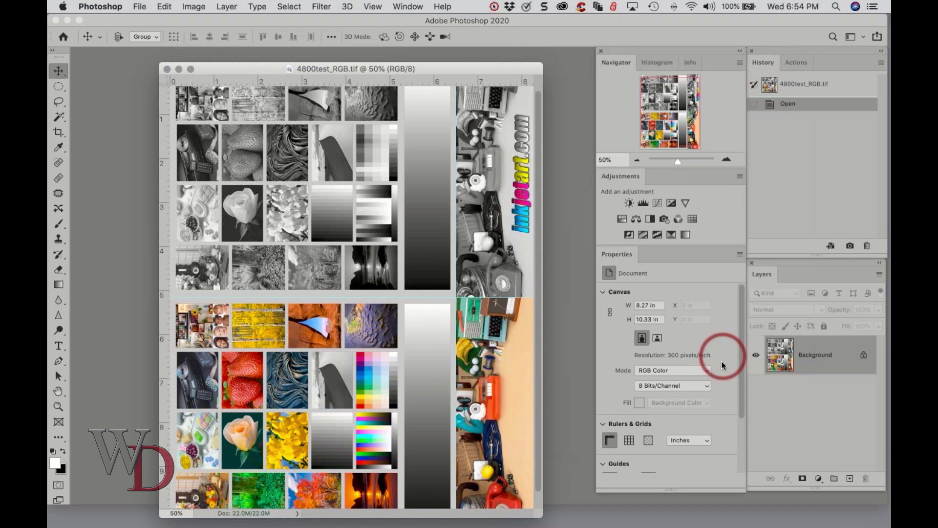
left_click(642, 202)
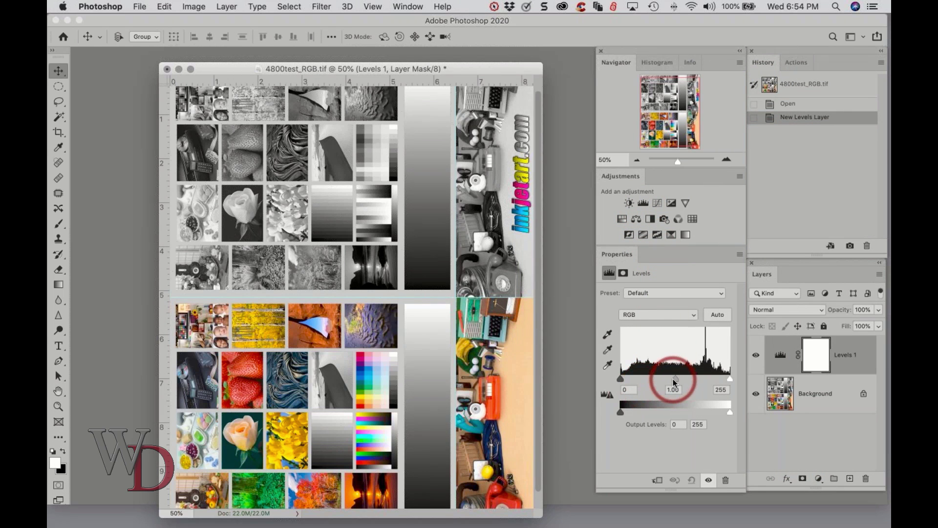
left_click_drag(674, 378, 685, 379)
left_click(131, 110)
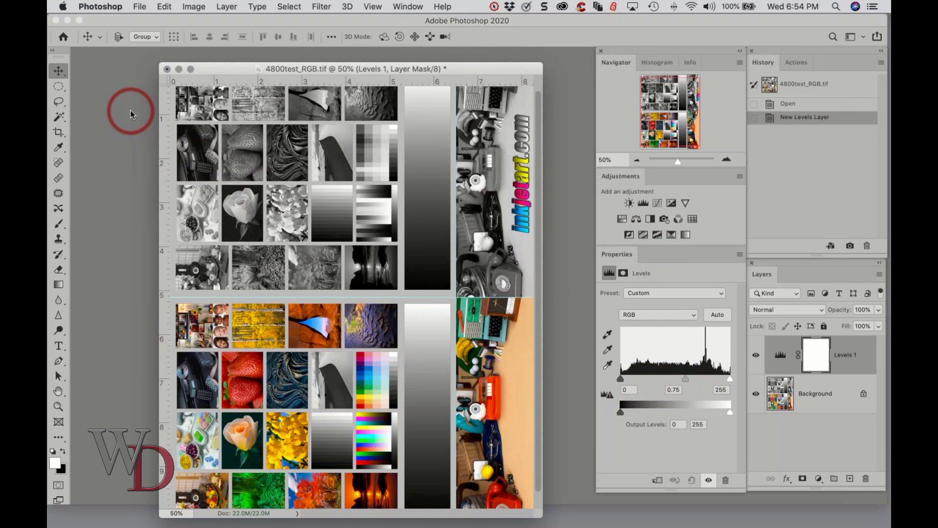
left_click(139, 10)
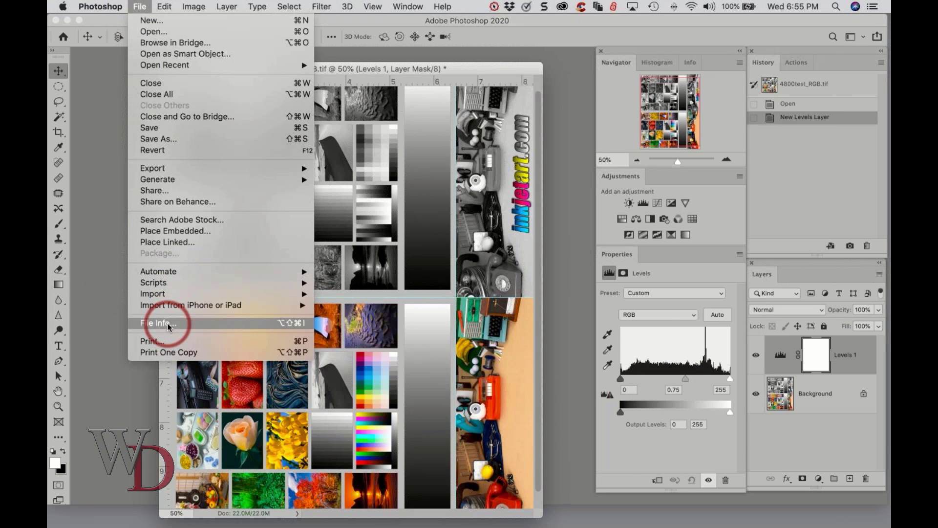
Step: Read the Photoshop edit history in File Info, then cancel without changes
left_click(168, 324)
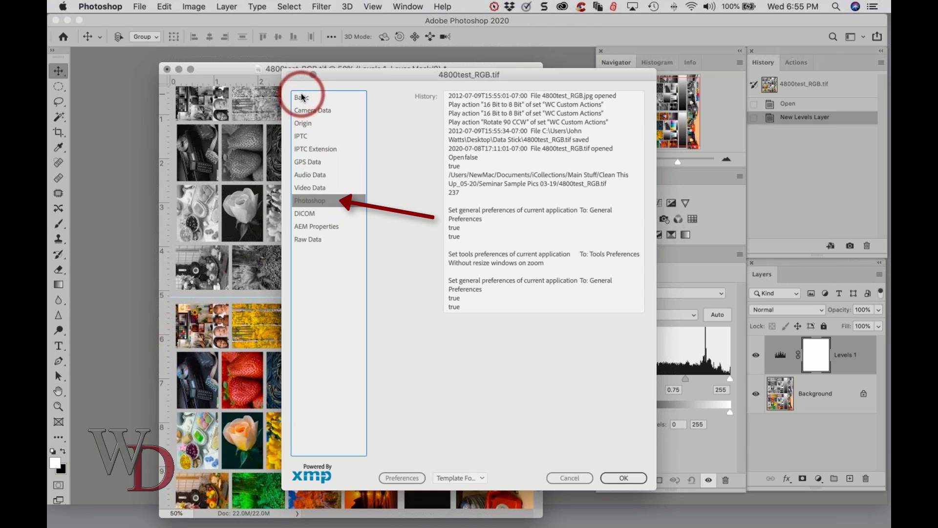
left_click(302, 96)
left_click(309, 200)
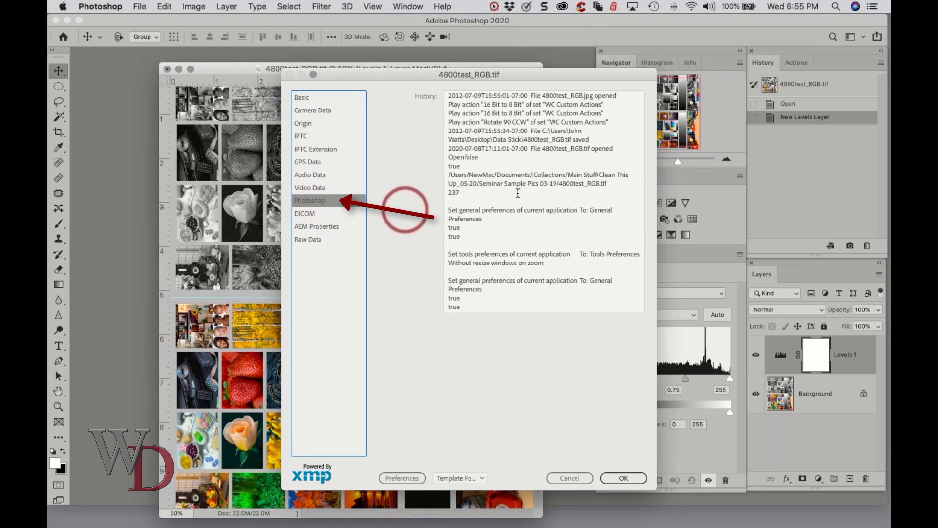
scroll(522, 206, "down", 5)
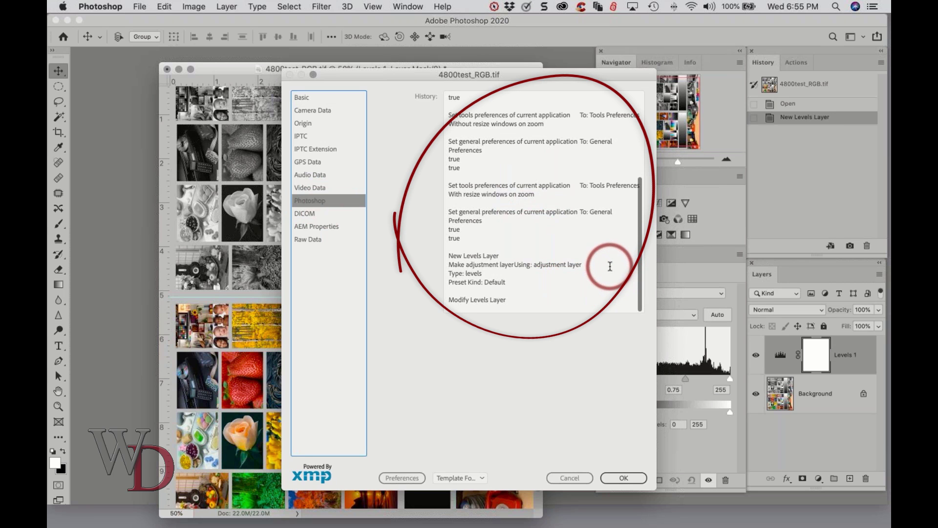
left_click_drag(639, 263, 626, 315)
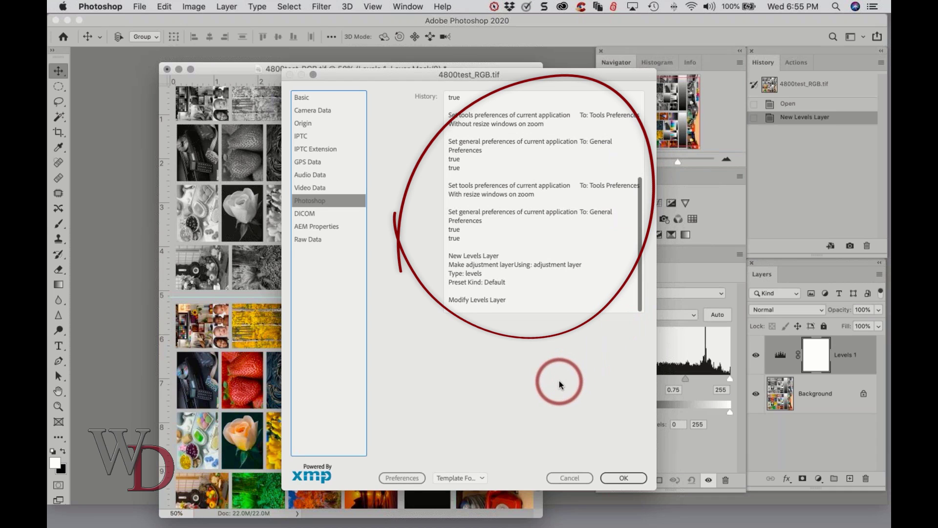
left_click(569, 474)
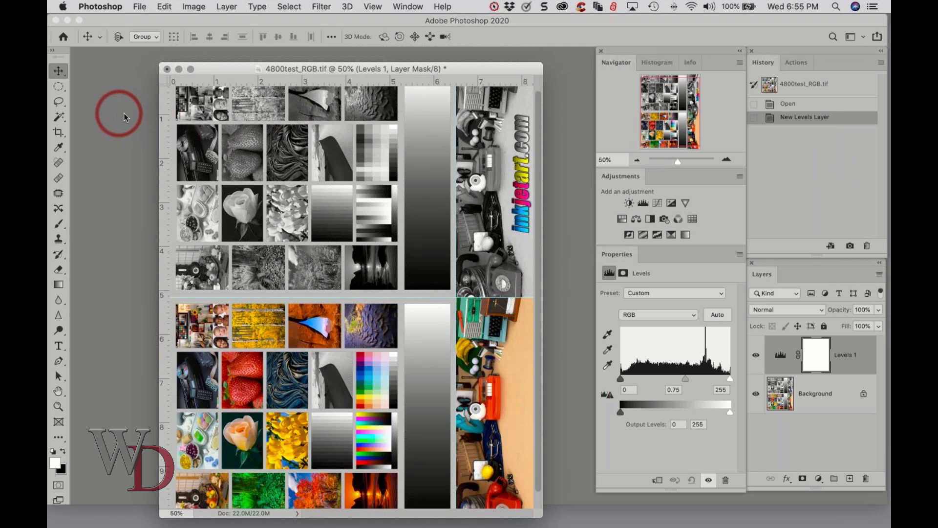
Step: Turn off Open Documents as Tabs, then dock and refloat the image window
left_click(122, 6)
mouse_move(114, 44)
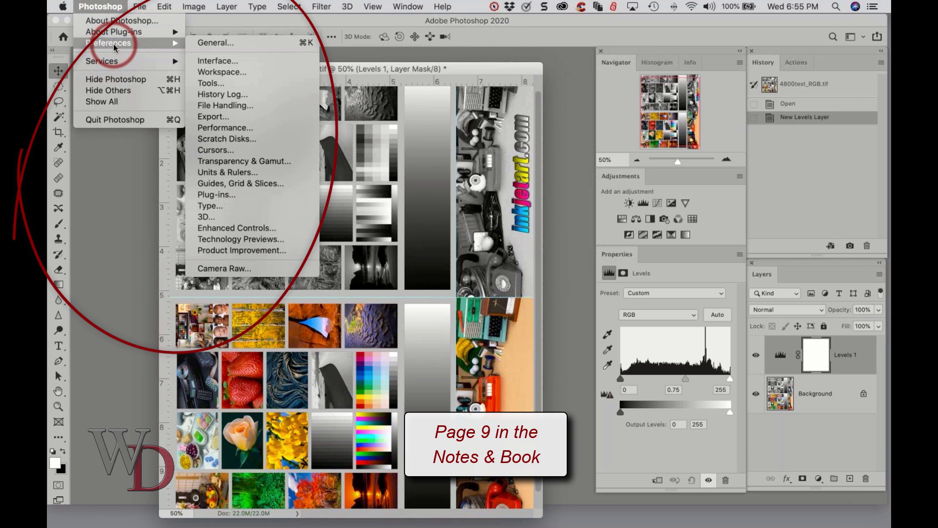
left_click(218, 72)
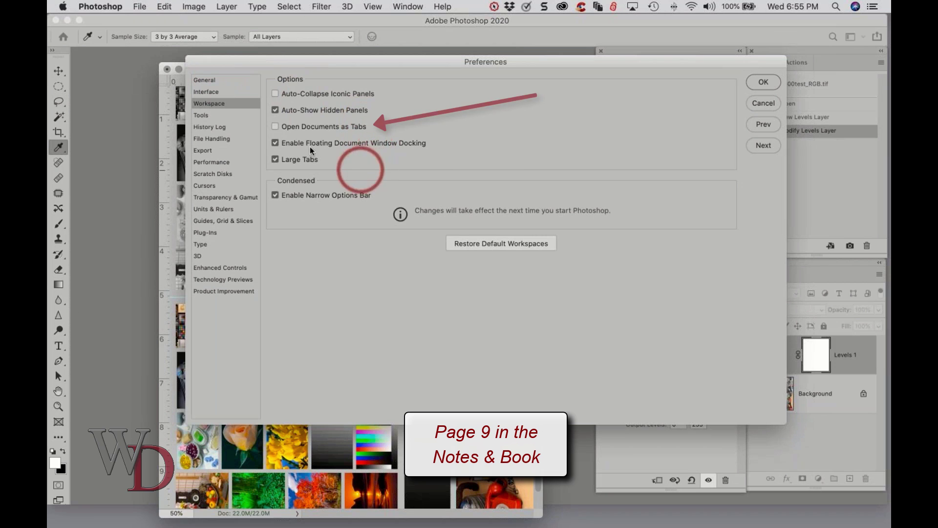
left_click(275, 127)
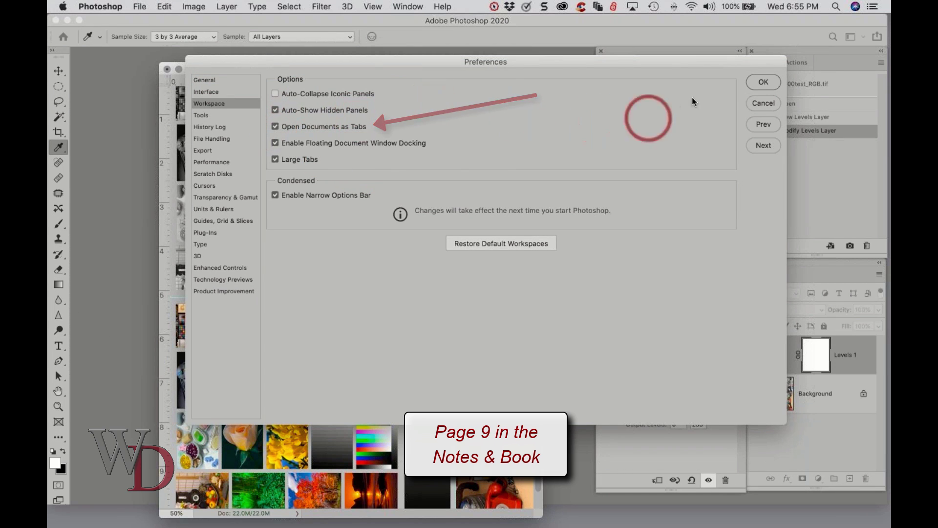
left_click(275, 127)
left_click(764, 82)
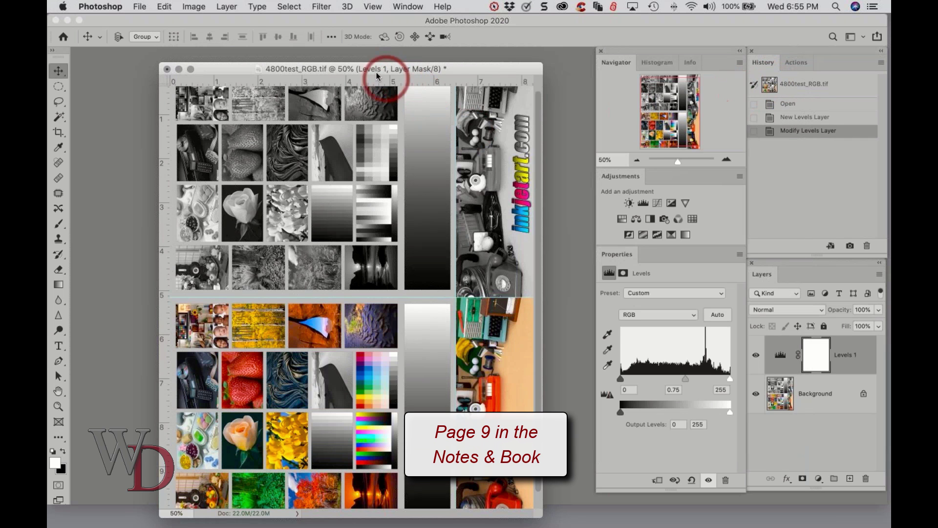
left_click_drag(354, 67, 349, 45)
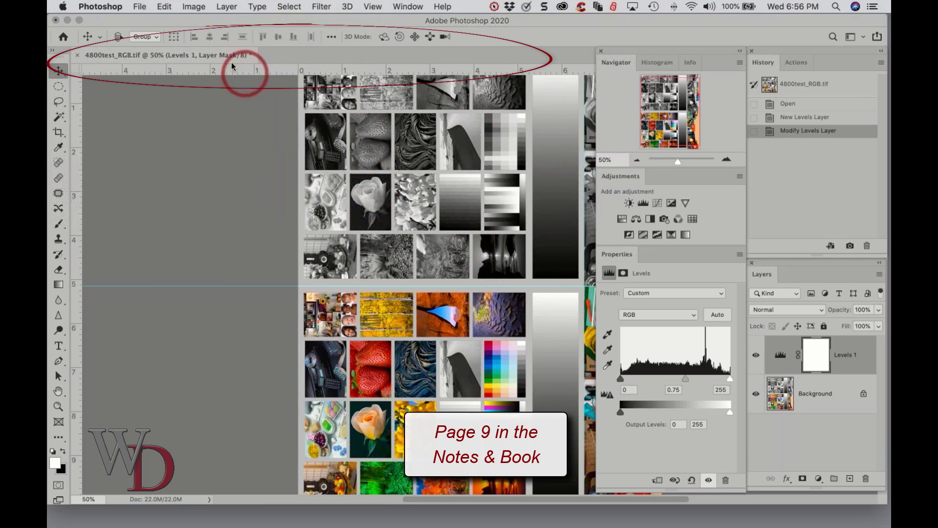
left_click_drag(227, 57, 266, 63)
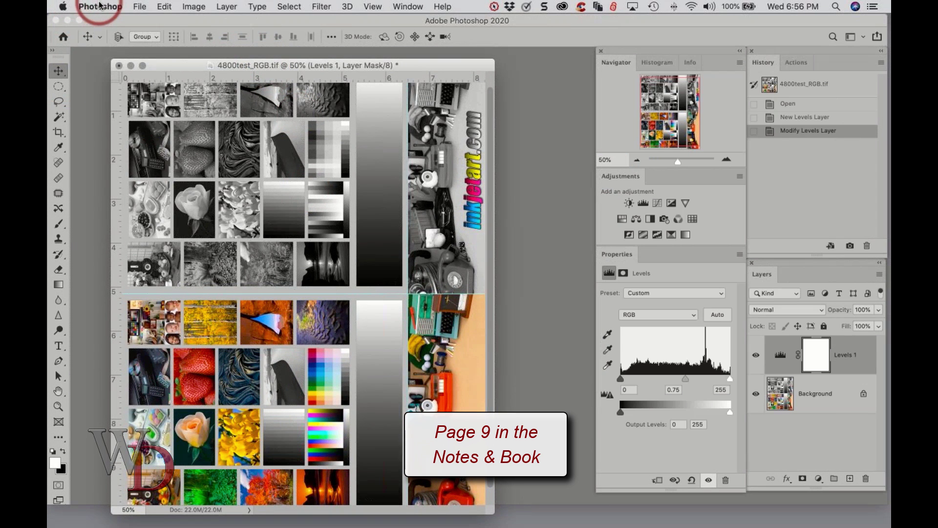
Step: Reopen the Workspace preferences, showing Open Documents as Tabs turned off
left_click(100, 6)
mouse_move(123, 42)
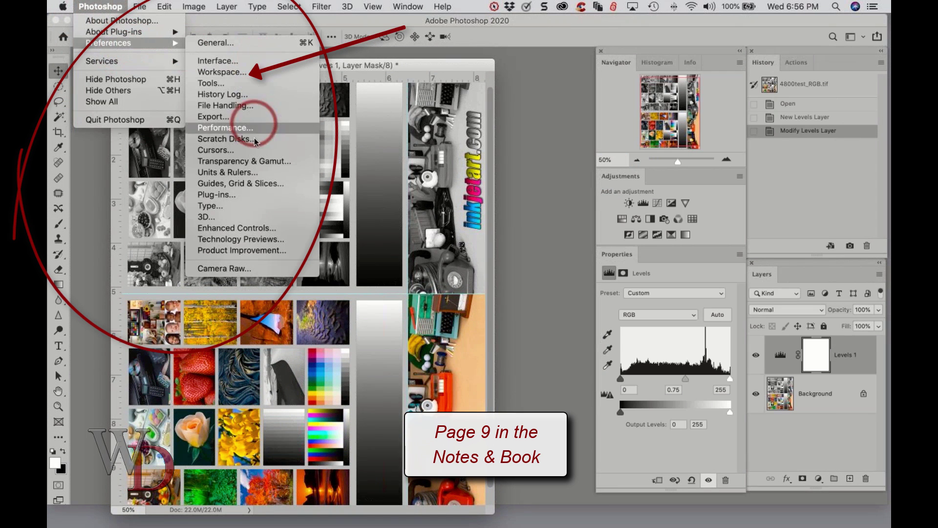
left_click(215, 71)
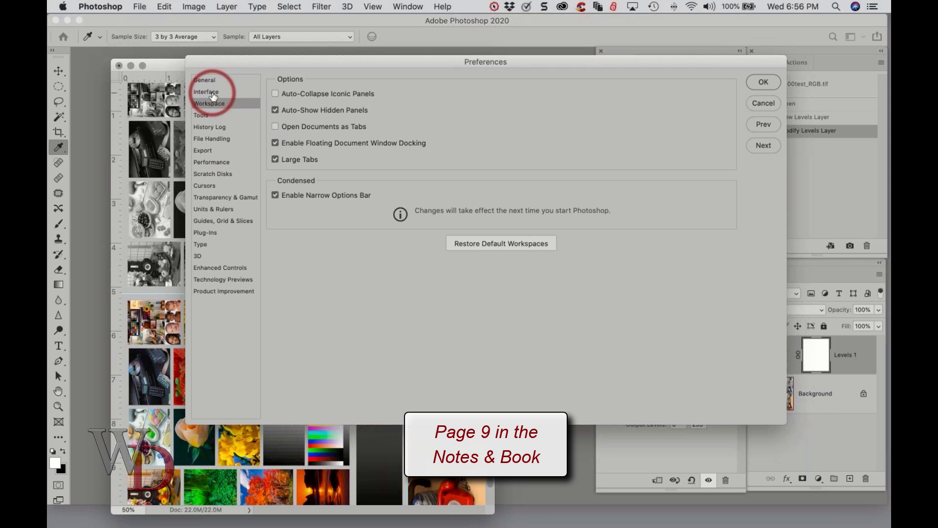
Step: On the Interface preferences page, pick the second Color Theme swatch
left_click(213, 96)
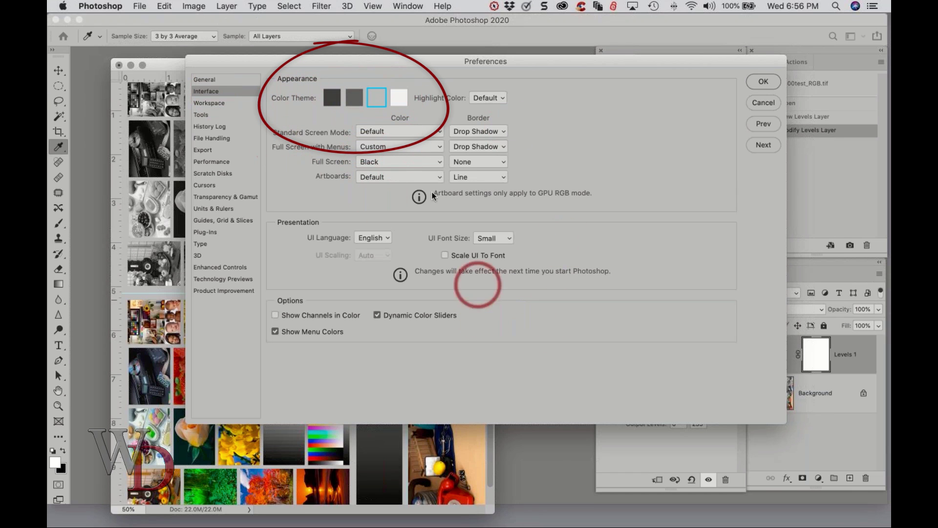
left_click(354, 97)
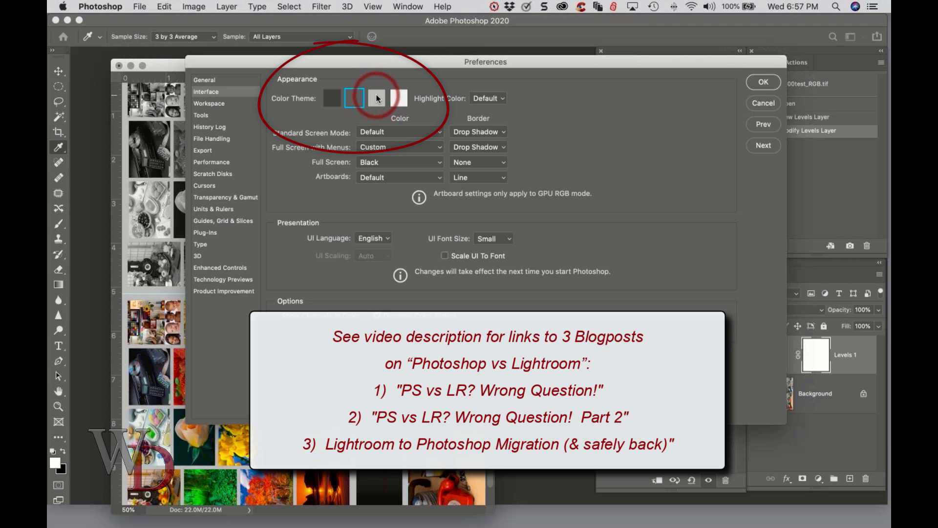
Step: After briefly trying the lightest theme, settle on the third, light gray Color Theme
left_click(376, 98)
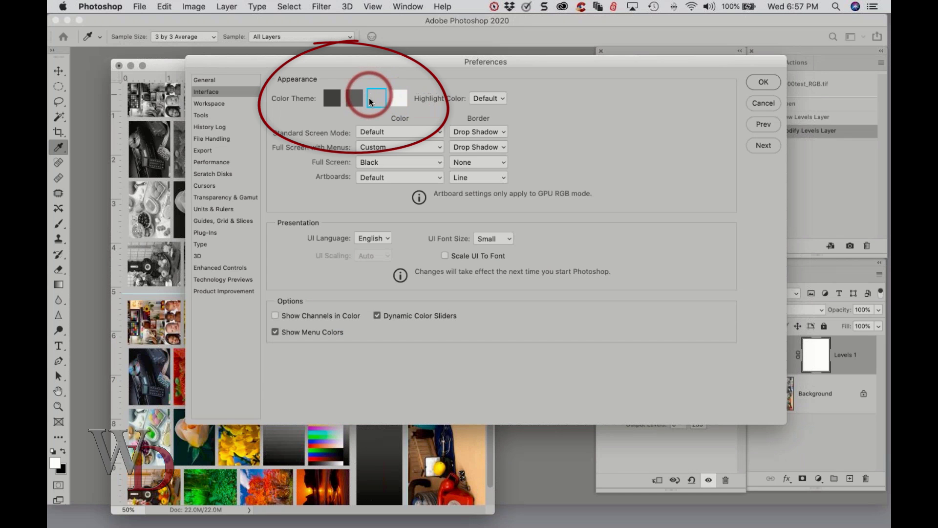
left_click(399, 98)
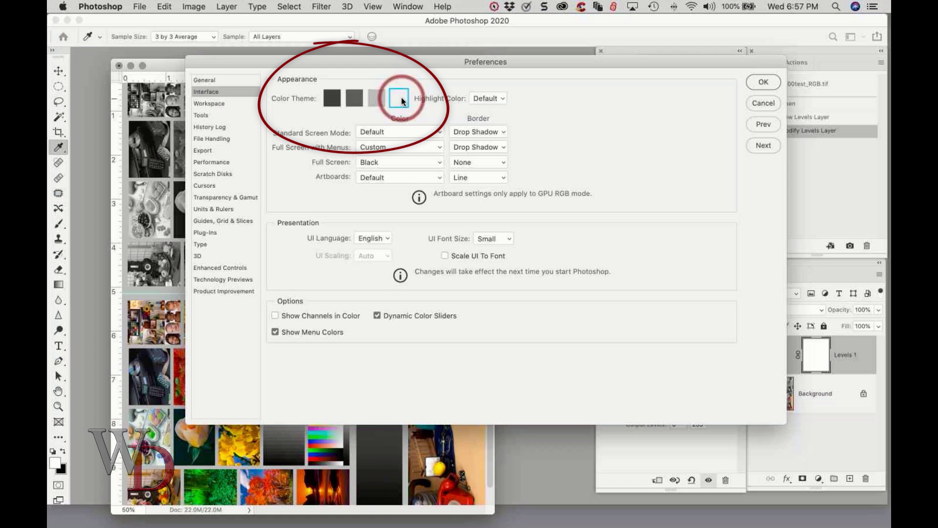
left_click(378, 97)
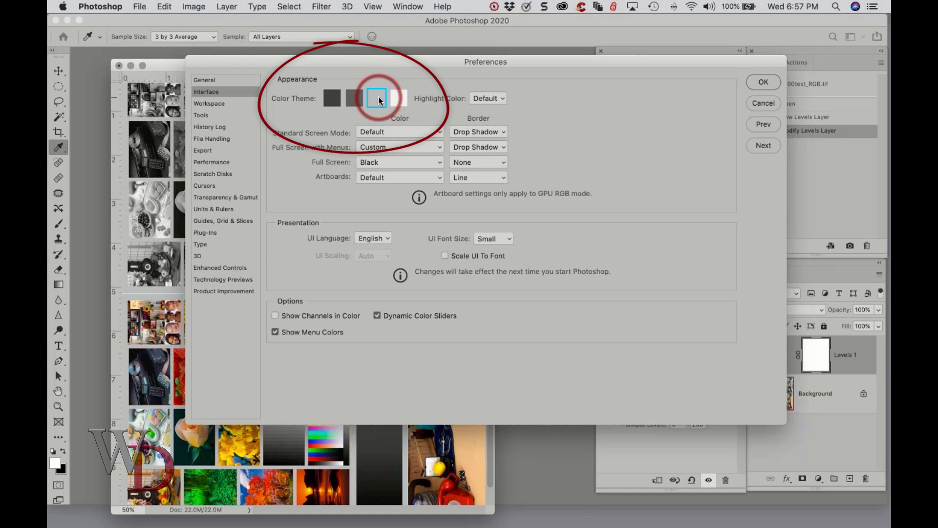